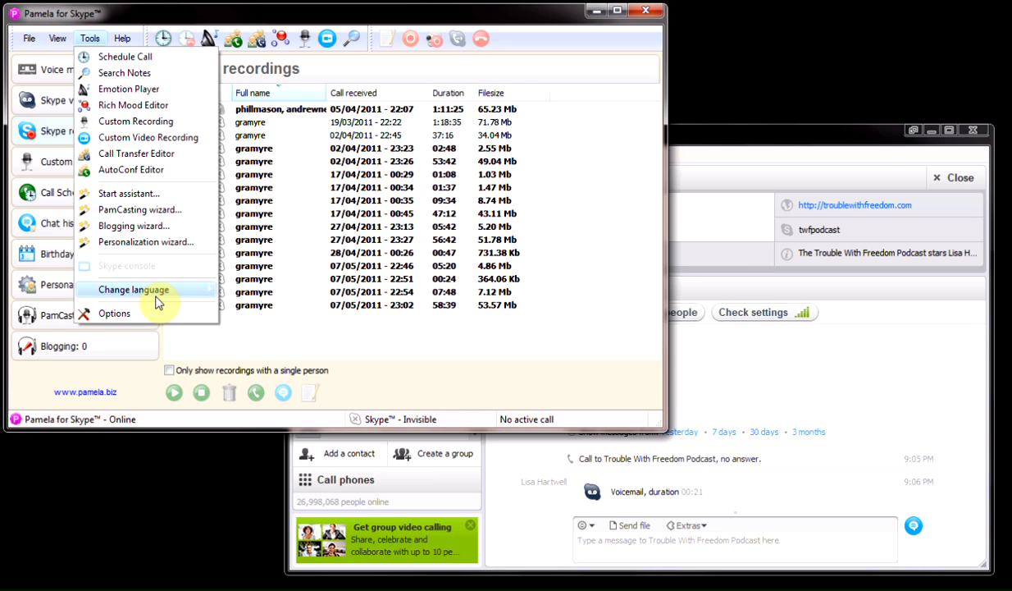
Open Options at the Call recording General page, where inbound and outbound calls record automatically.
{"action": "left_click", "coordinate": [150, 314]}
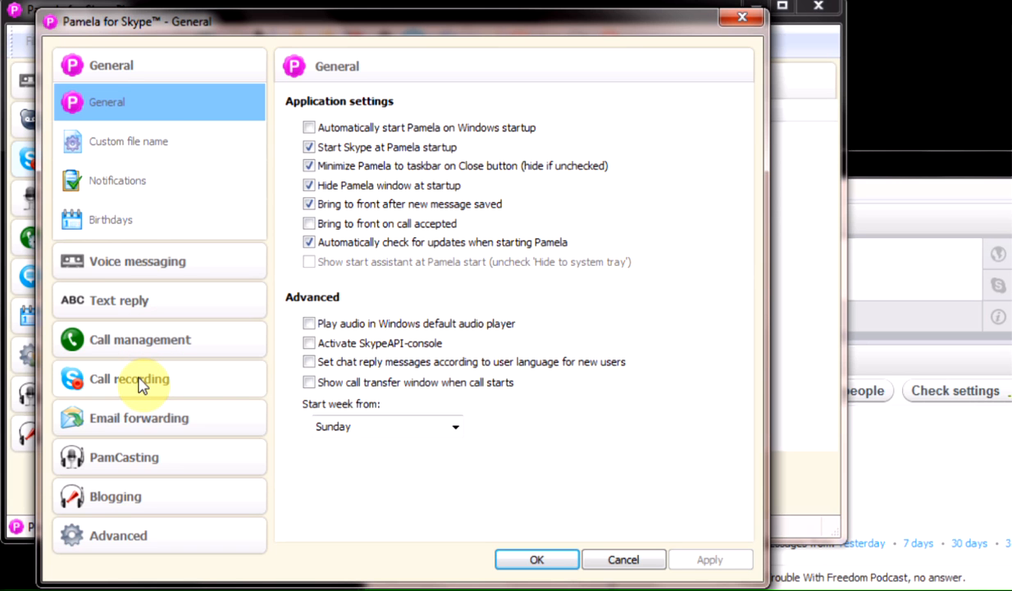
{"action": "left_click", "coordinate": [141, 386]}
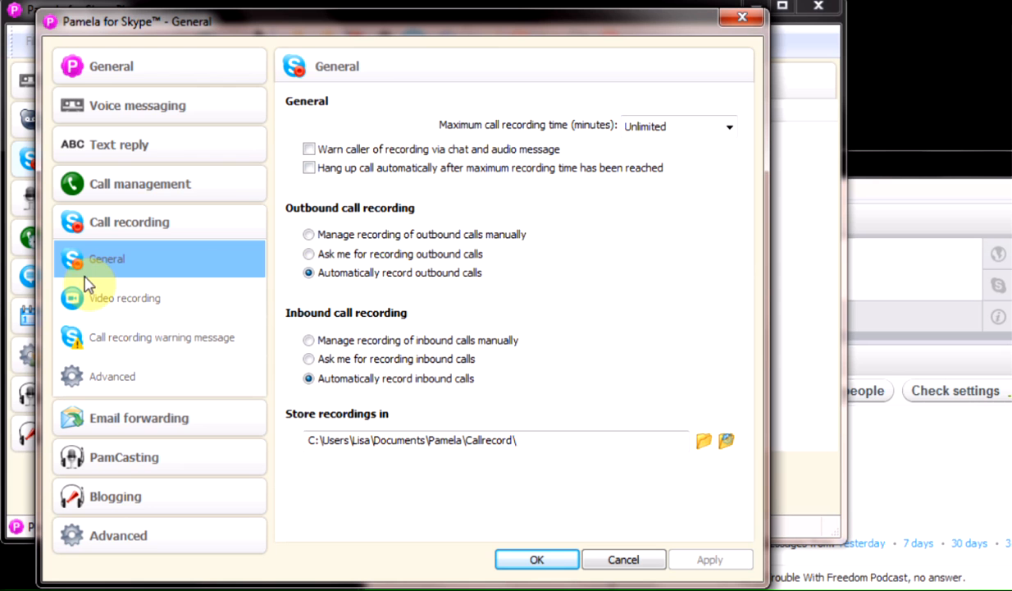
Review the Video recording page, then the Call recording warning message page with its chat warning text.
{"action": "left_click", "coordinate": [114, 308]}
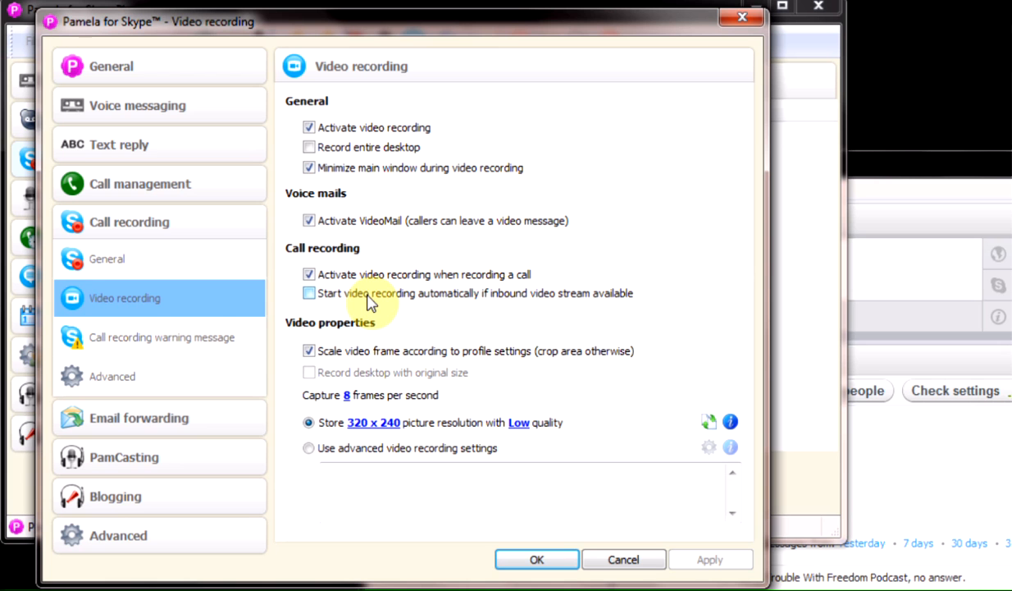
{"action": "left_click", "coordinate": [131, 343]}
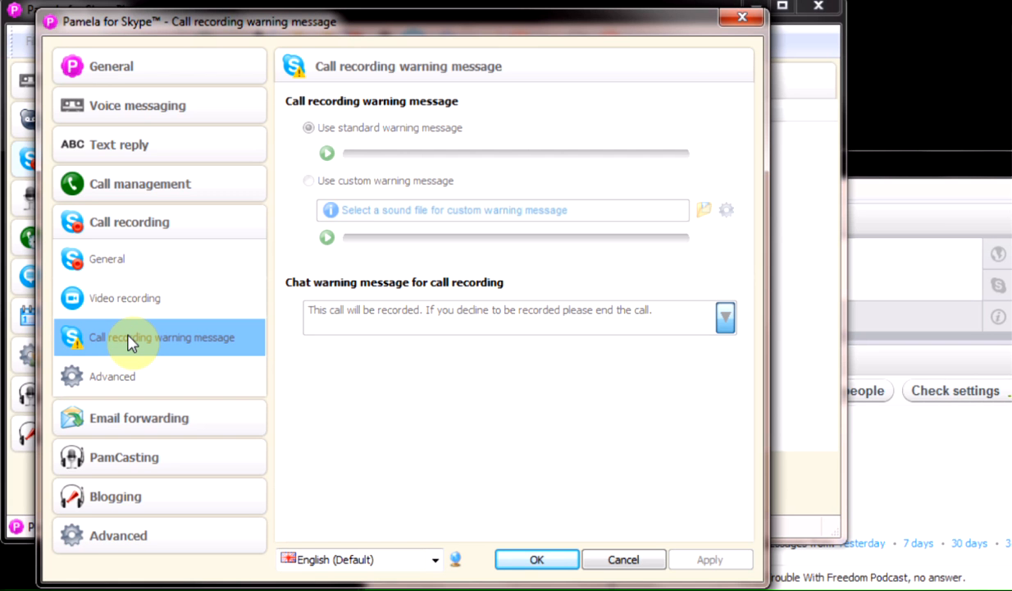
Show the Call recording Advanced page: both sound levels at +9%, stereo recording mode.
{"action": "left_click", "coordinate": [127, 376]}
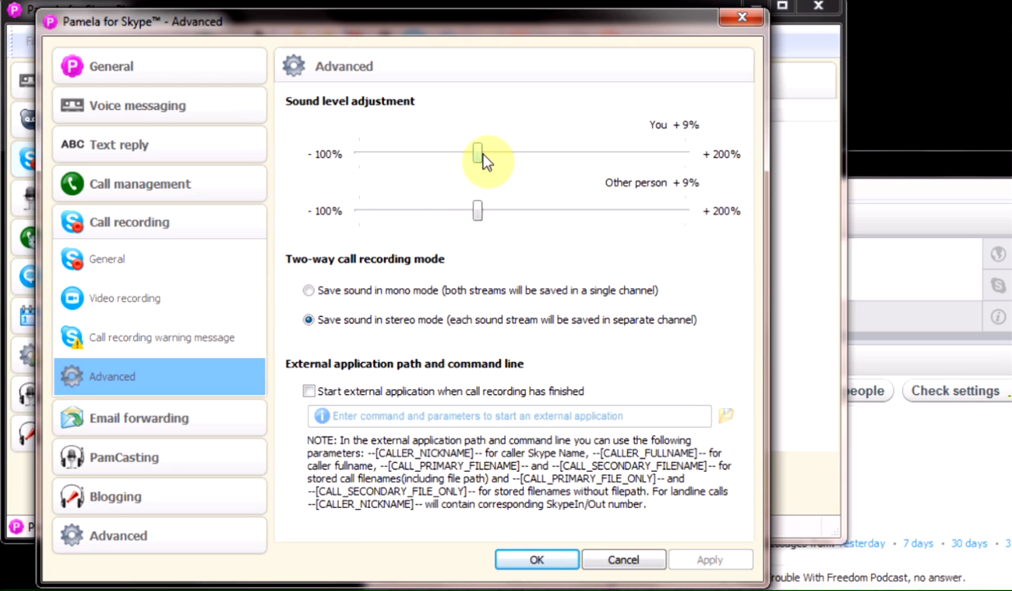
{"action": "left_click", "coordinate": [909, 168]}
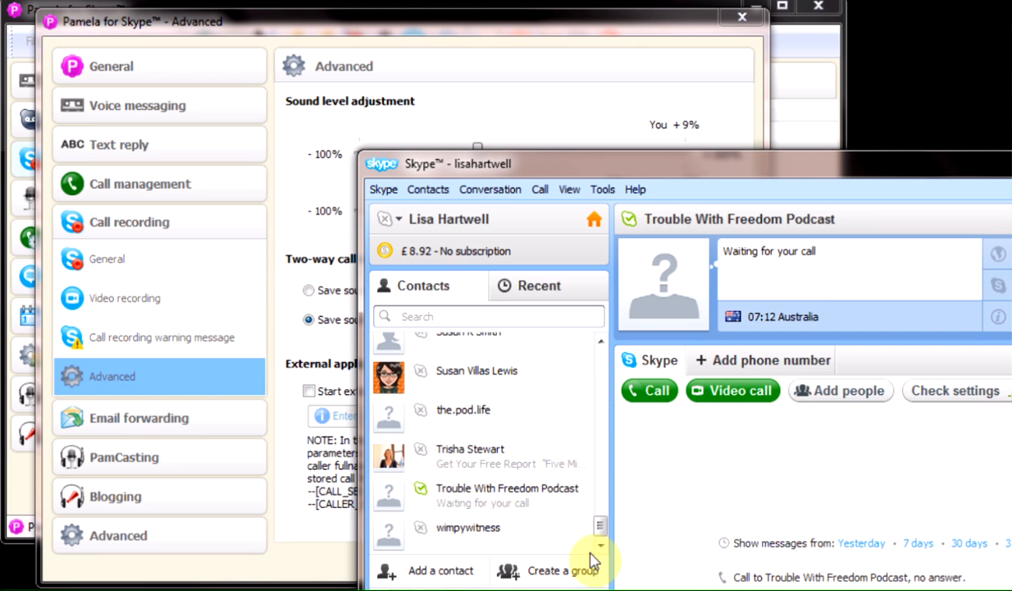
{"action": "left_click_drag", "start_coordinate": [602, 533], "coordinate": [599, 373]}
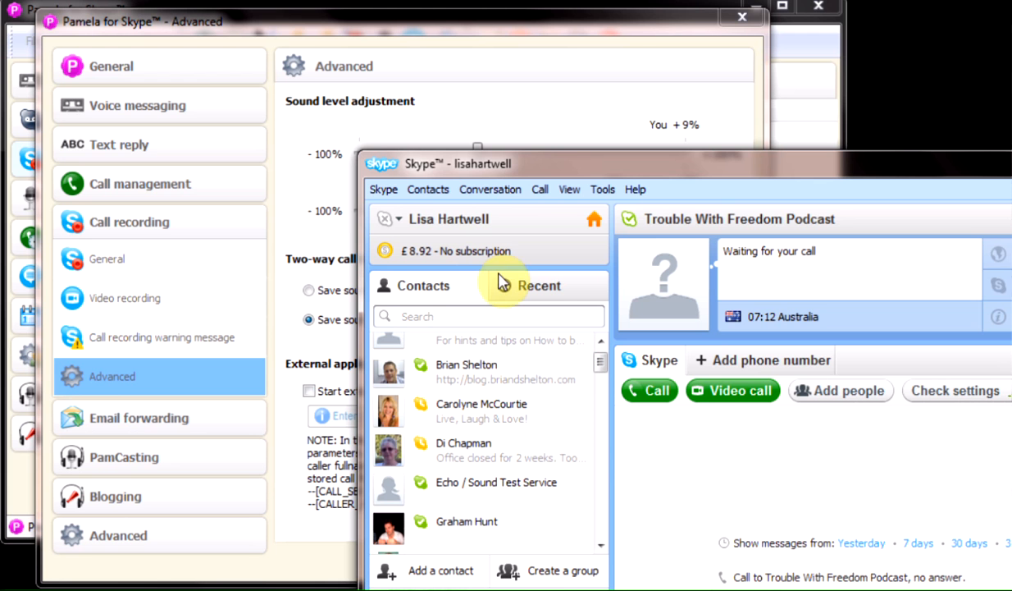
{"action": "left_click", "coordinate": [506, 27]}
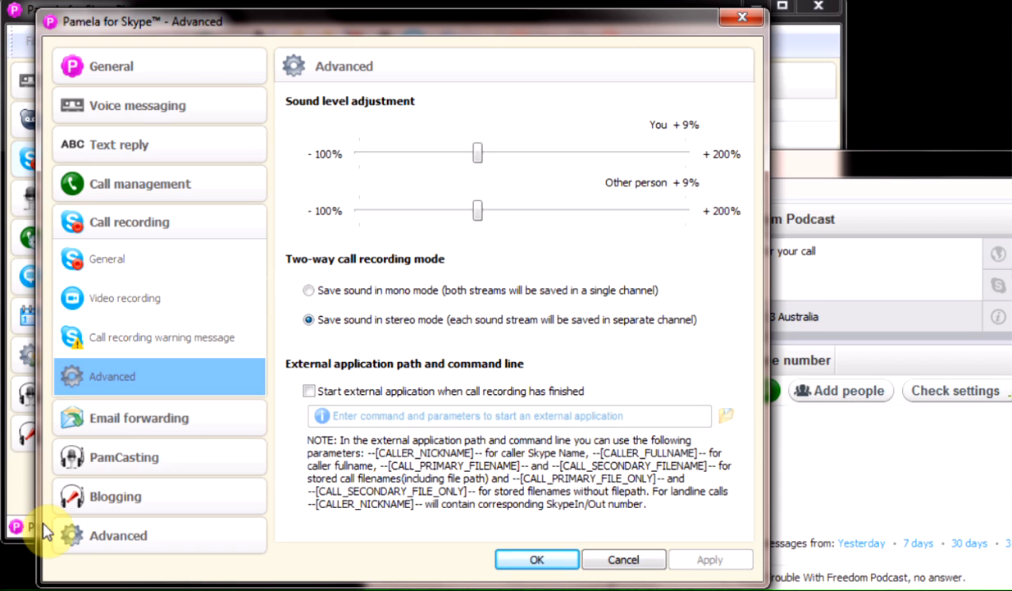
On the Sound page, set Samson C03U as input and keep Independent (R.T.C.) Headphones as output.
{"action": "left_click", "coordinate": [105, 539]}
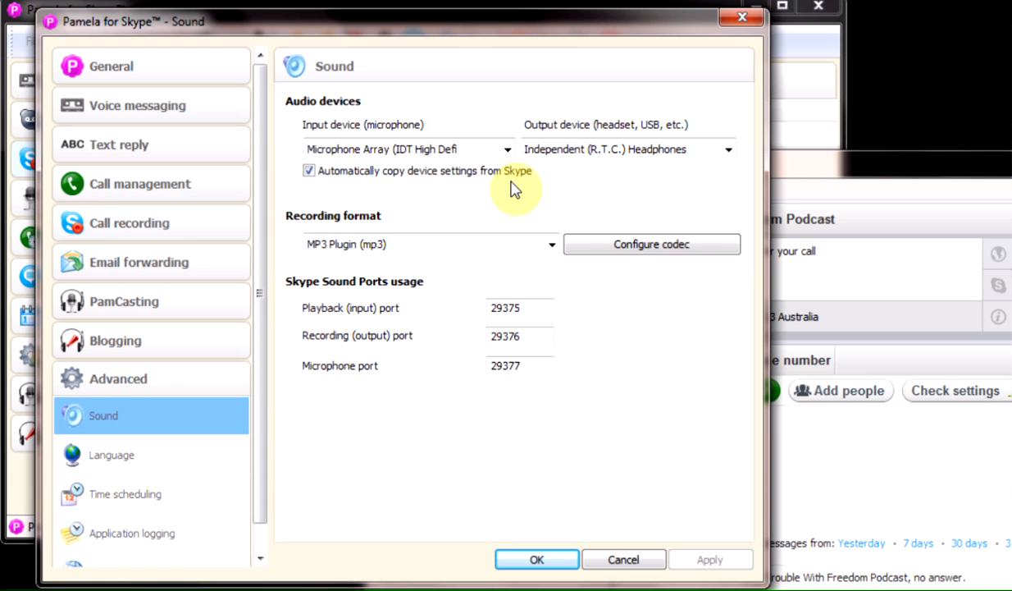
{"action": "left_click", "coordinate": [413, 150]}
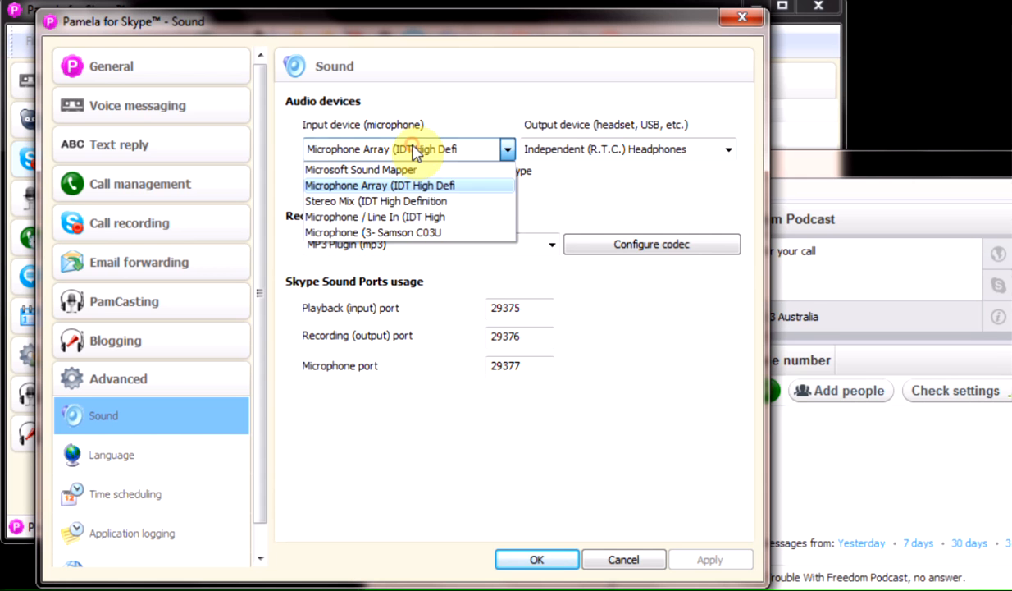
{"action": "left_click", "coordinate": [412, 233]}
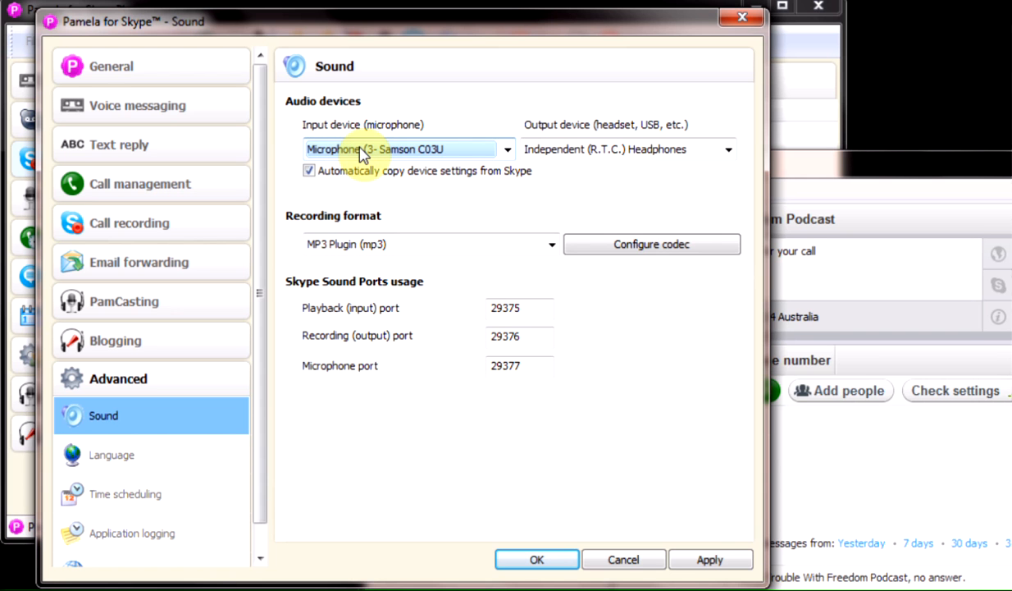
{"action": "left_click", "coordinate": [621, 159]}
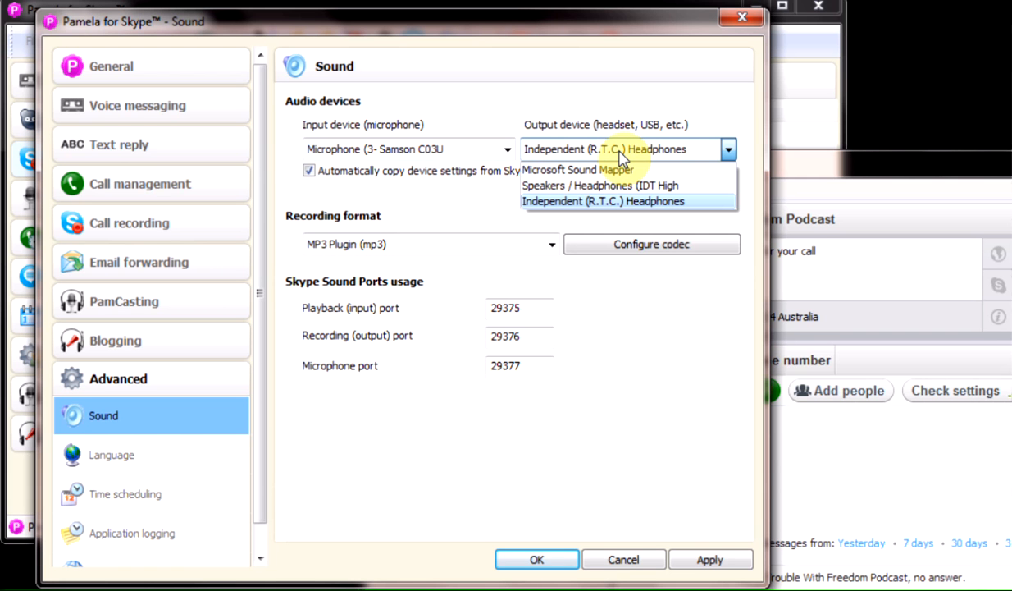
{"action": "left_click", "coordinate": [621, 201]}
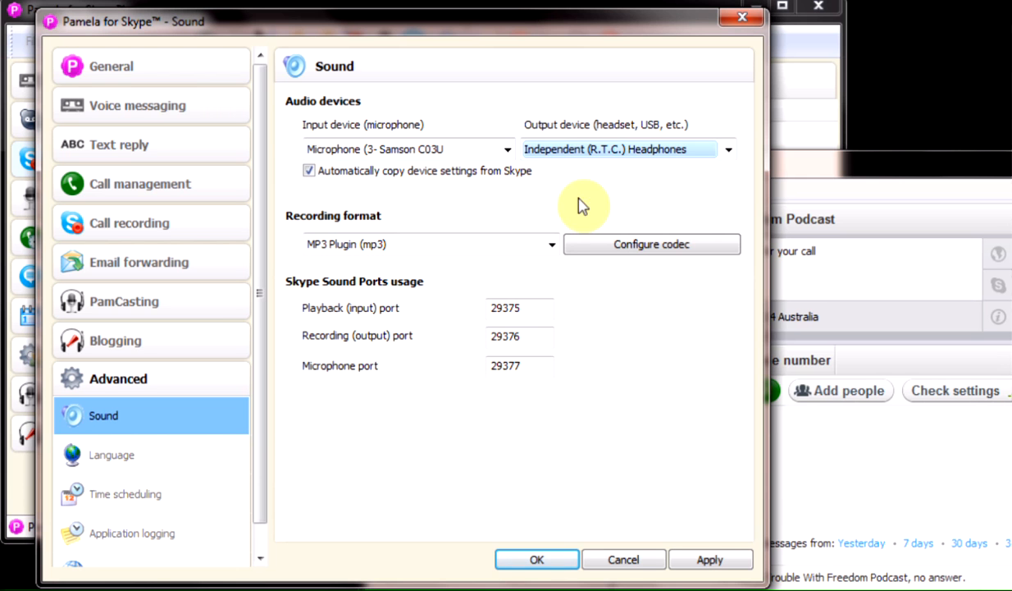
{"action": "left_click", "coordinate": [482, 207]}
{"action": "left_click", "coordinate": [550, 246]}
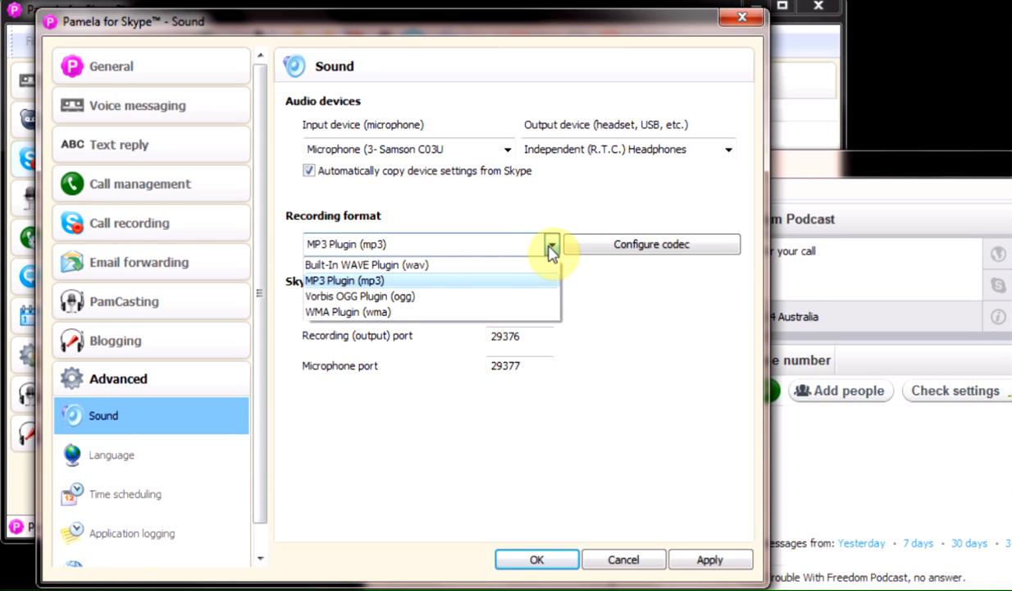
Keep MP3 Plugin (mp3) selected as the recording format.
{"action": "left_click", "coordinate": [406, 280]}
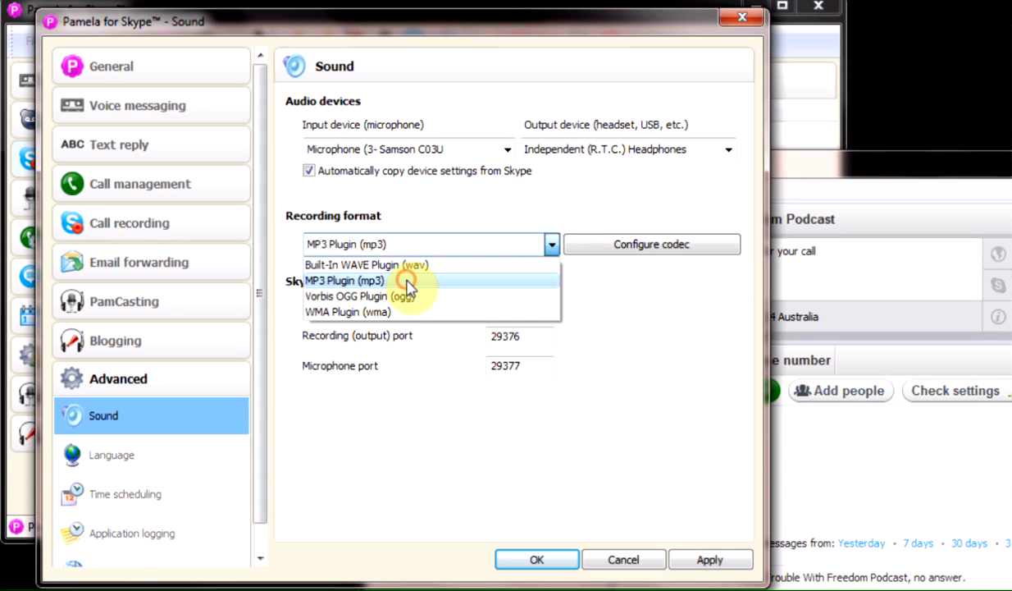
{"action": "left_click", "coordinate": [466, 220]}
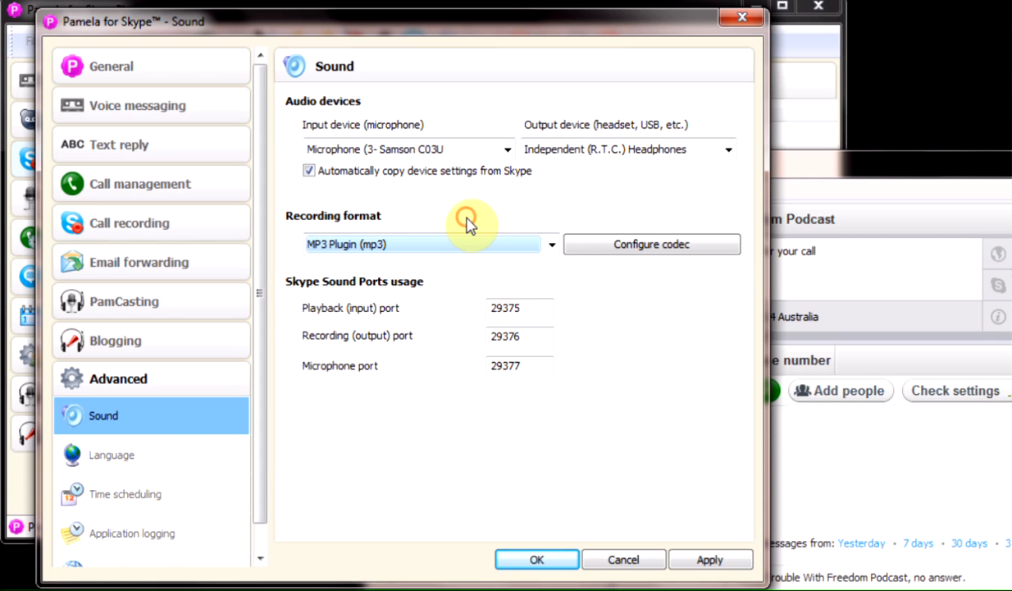
{"action": "left_click", "coordinate": [551, 247]}
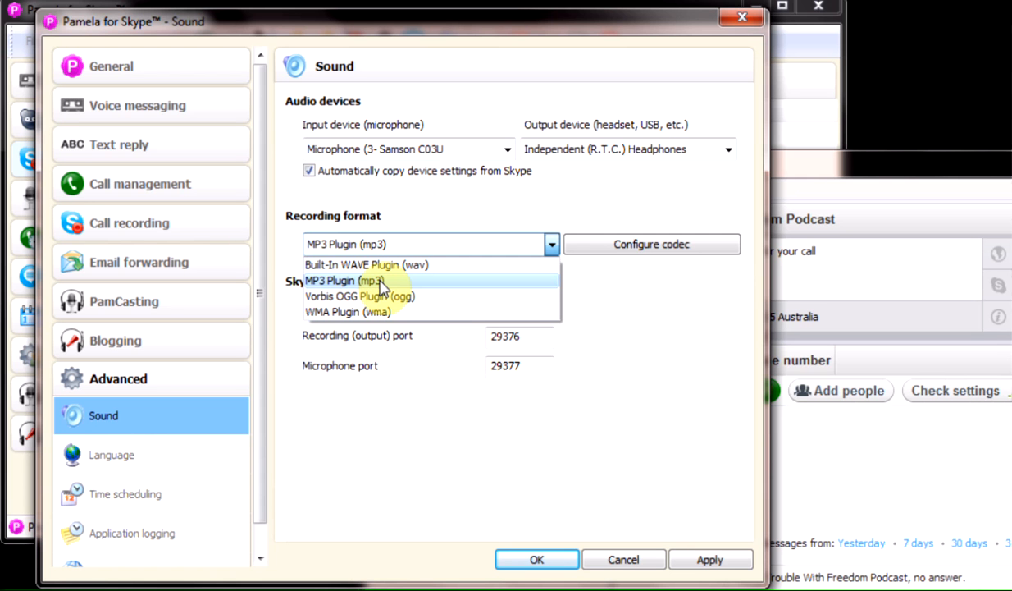
{"action": "left_click", "coordinate": [379, 281]}
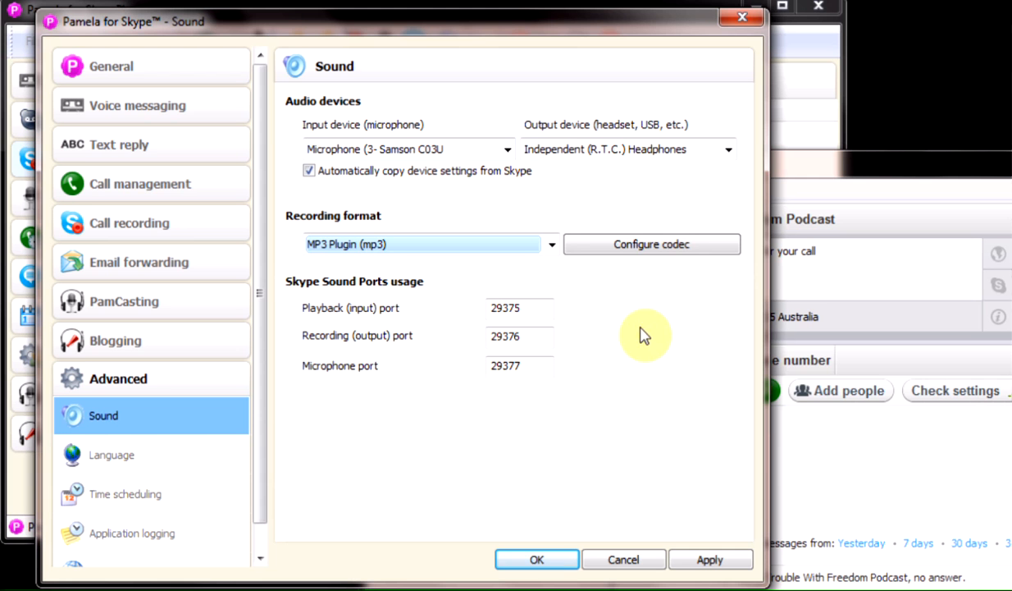
Save the MP3 codec settings with a 44100 Hz sampling rate and 128 kbps bitrate.
{"action": "left_click", "coordinate": [670, 247]}
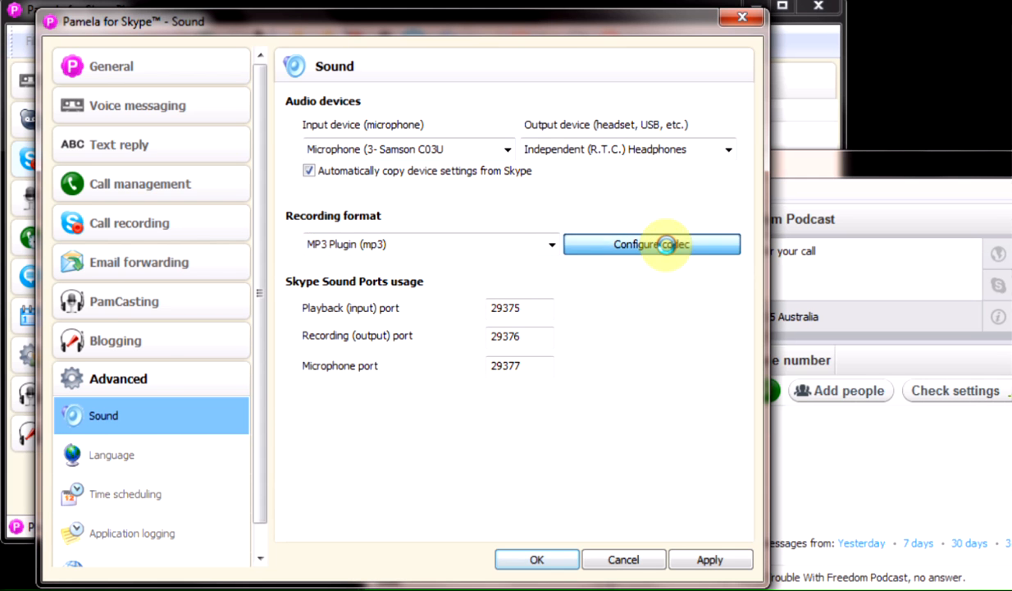
{"action": "left_click_drag", "start_coordinate": [357, 202], "coordinate": [274, 173]}
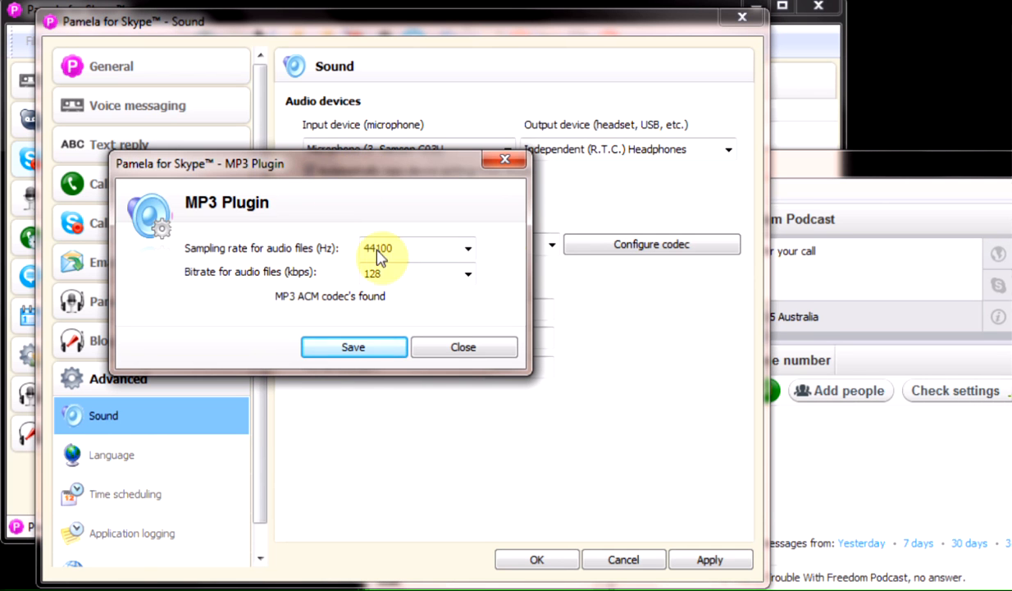
{"action": "left_click", "coordinate": [468, 254]}
{"action": "left_click", "coordinate": [414, 285]}
{"action": "left_click", "coordinate": [464, 276]}
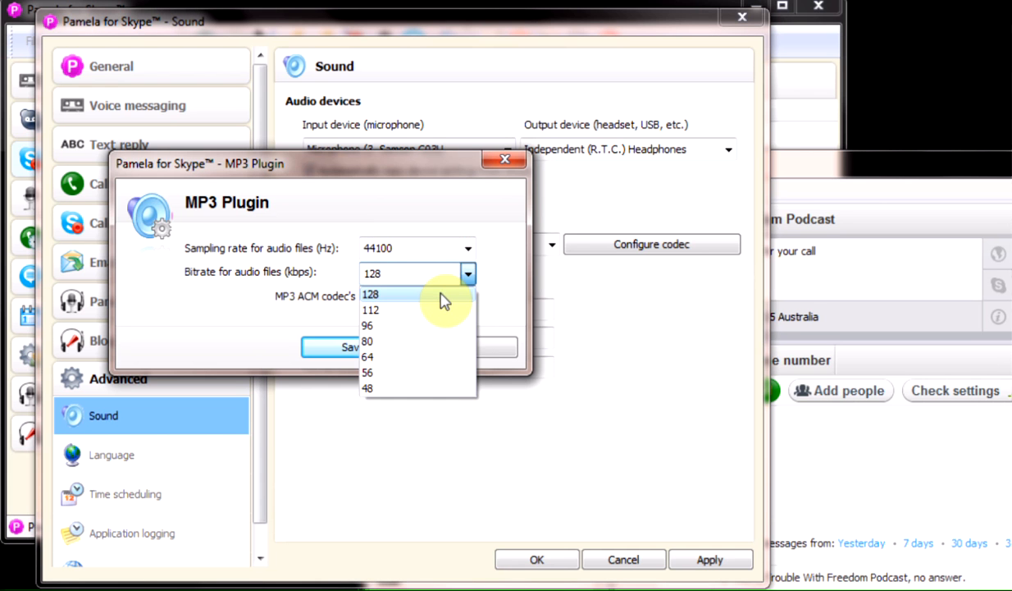
{"action": "left_click", "coordinate": [436, 295]}
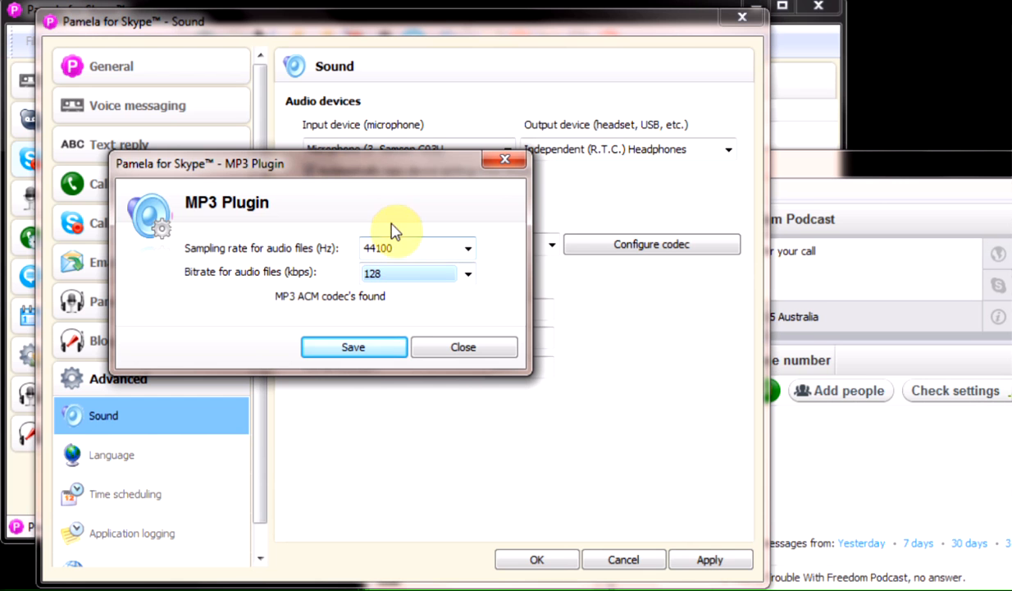
{"action": "left_click", "coordinate": [466, 249]}
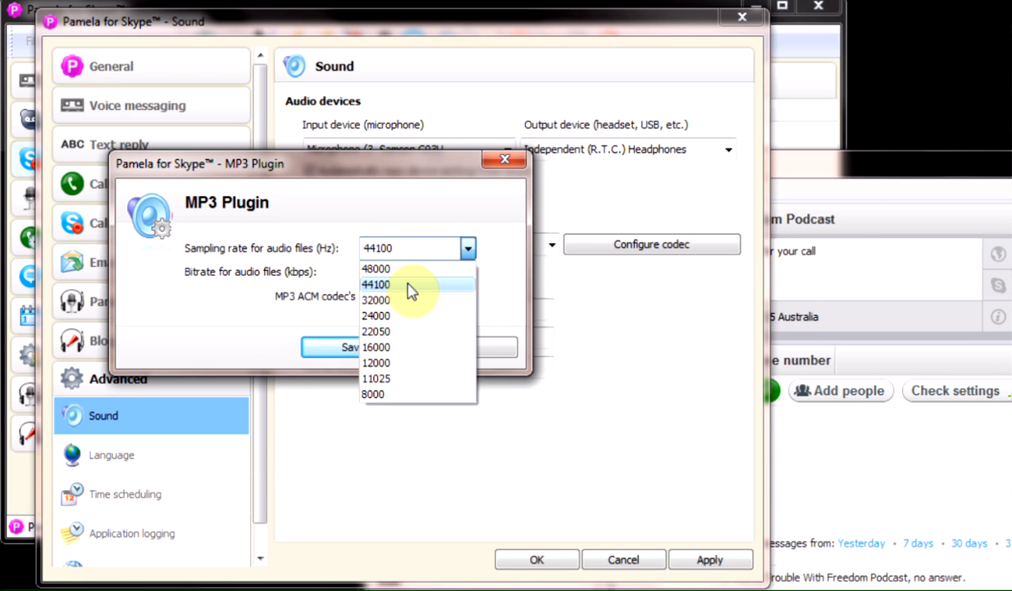
{"action": "left_click", "coordinate": [408, 287]}
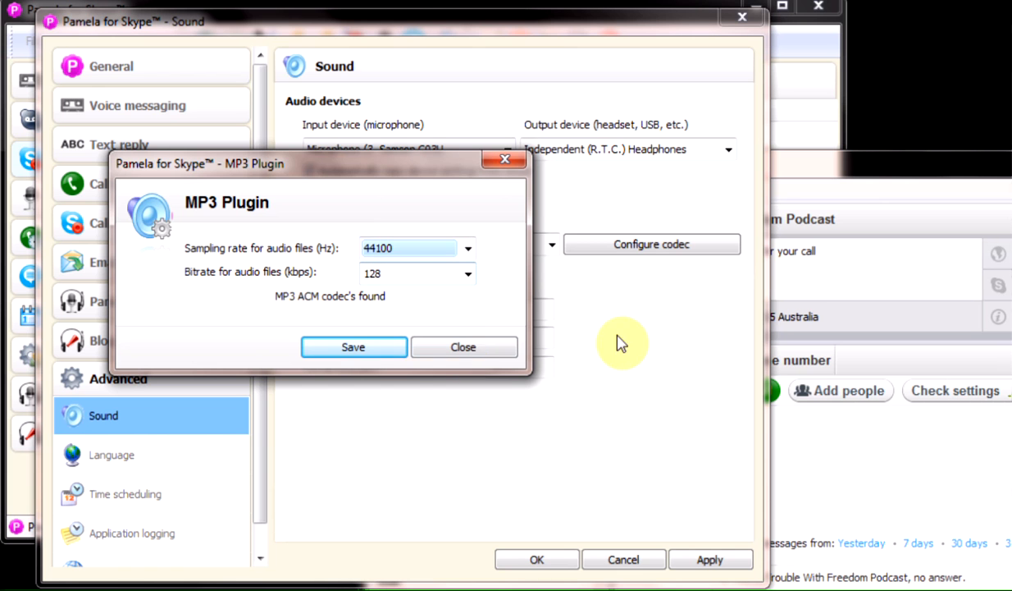
{"action": "left_click", "coordinate": [353, 348]}
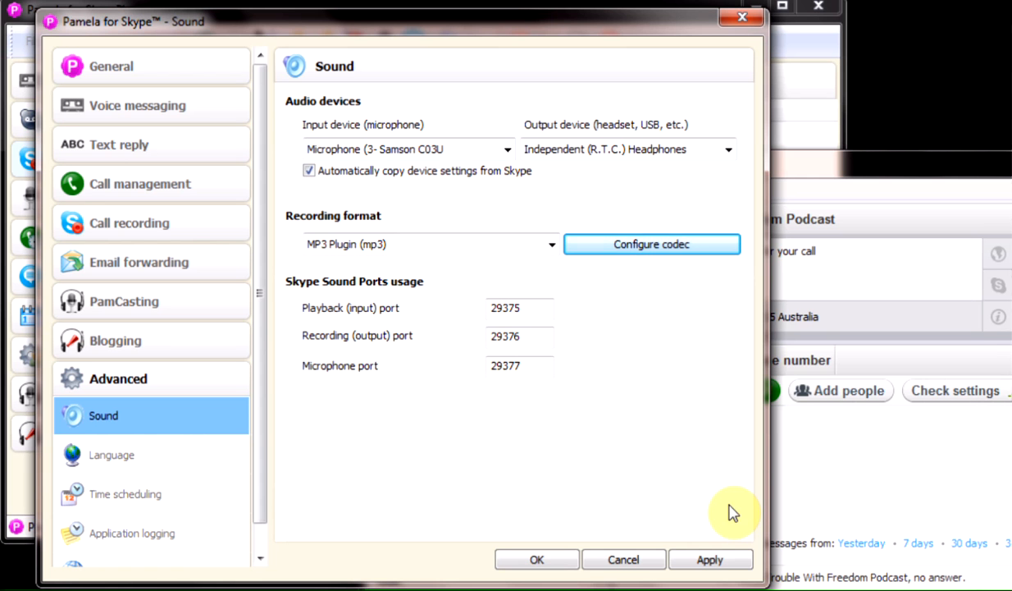
Reopen the MP3 codec settings and keep the sampling rate at 44100 Hz.
{"action": "left_click", "coordinate": [656, 251]}
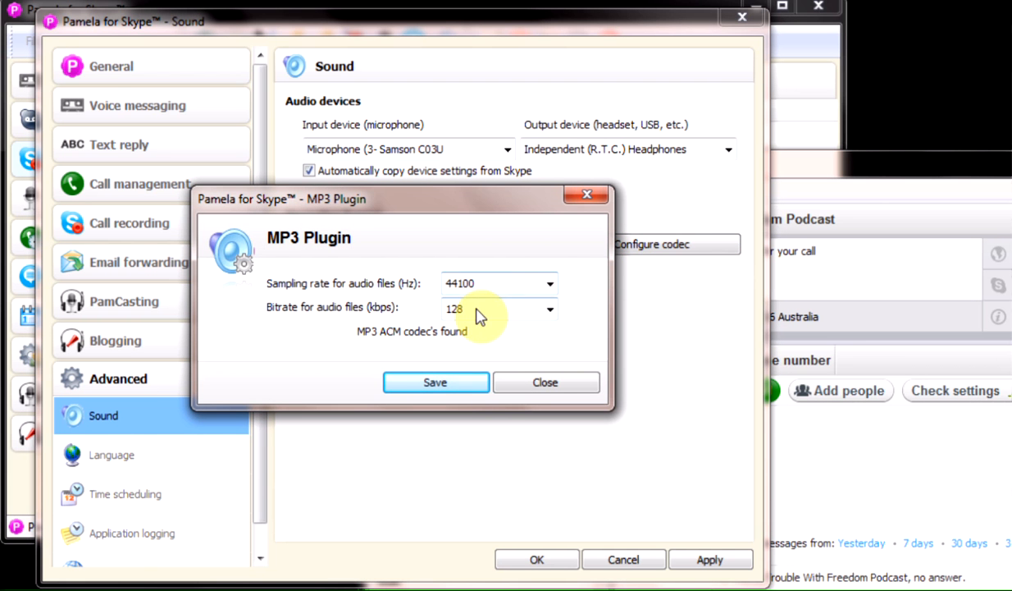
{"action": "left_click", "coordinate": [549, 283]}
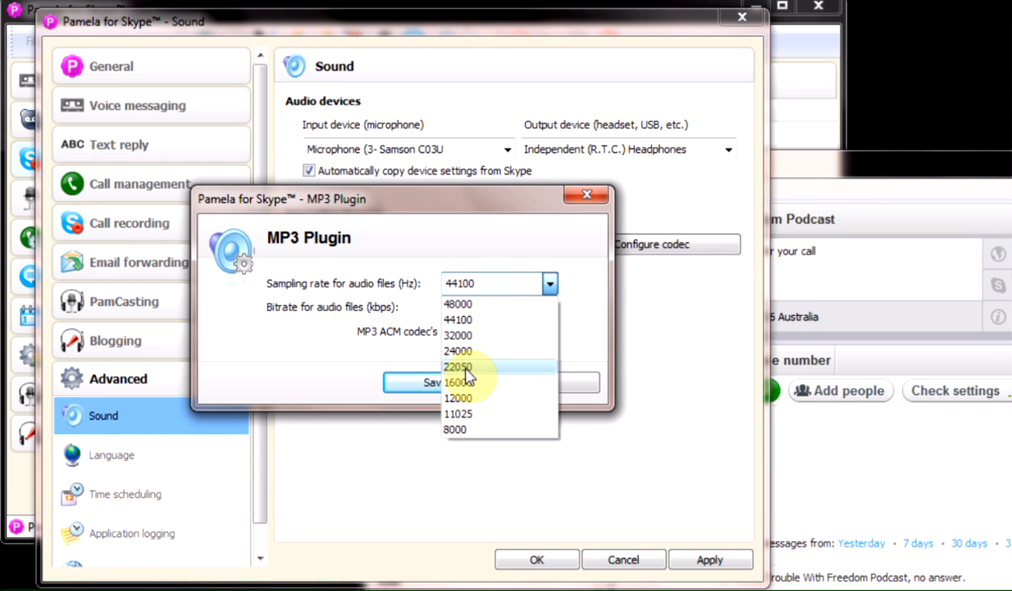
{"action": "left_click", "coordinate": [464, 320]}
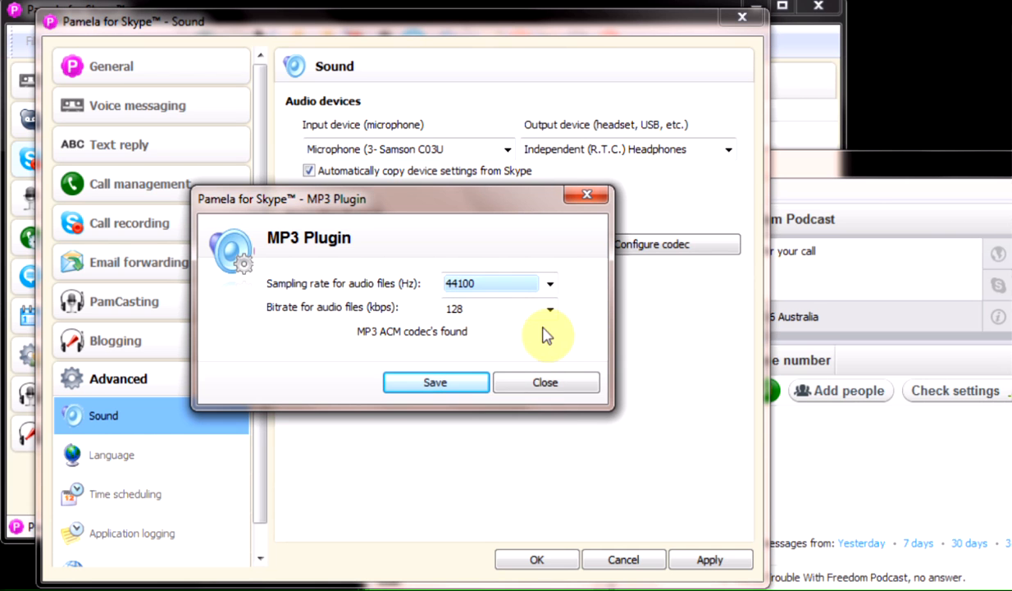
Save the MP3 Plugin codec settings.
{"action": "left_click", "coordinate": [436, 384]}
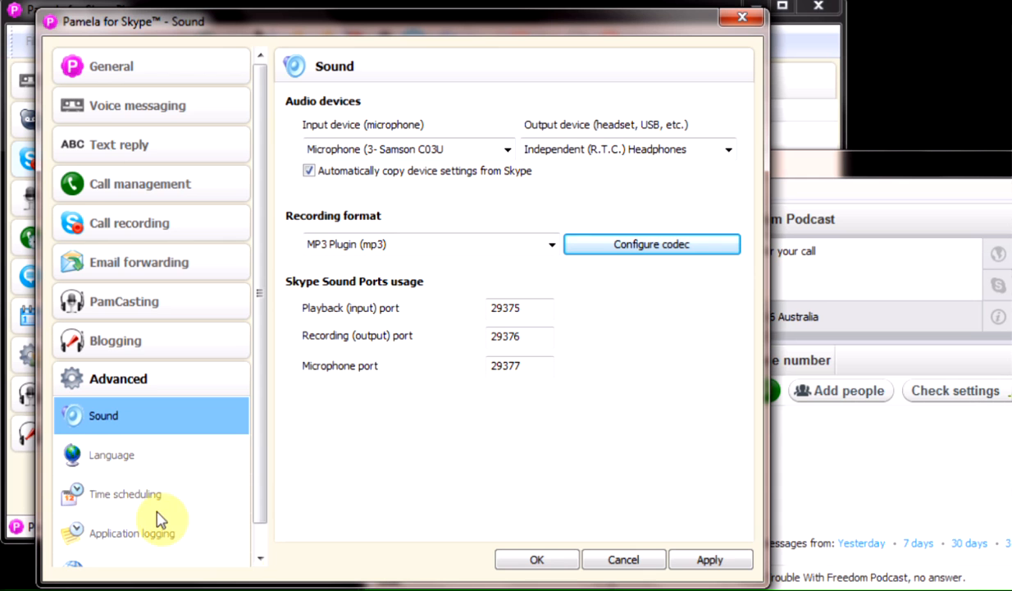
{"action": "left_click", "coordinate": [258, 533]}
{"action": "left_click_drag", "start_coordinate": [261, 519], "coordinate": [256, 382]}
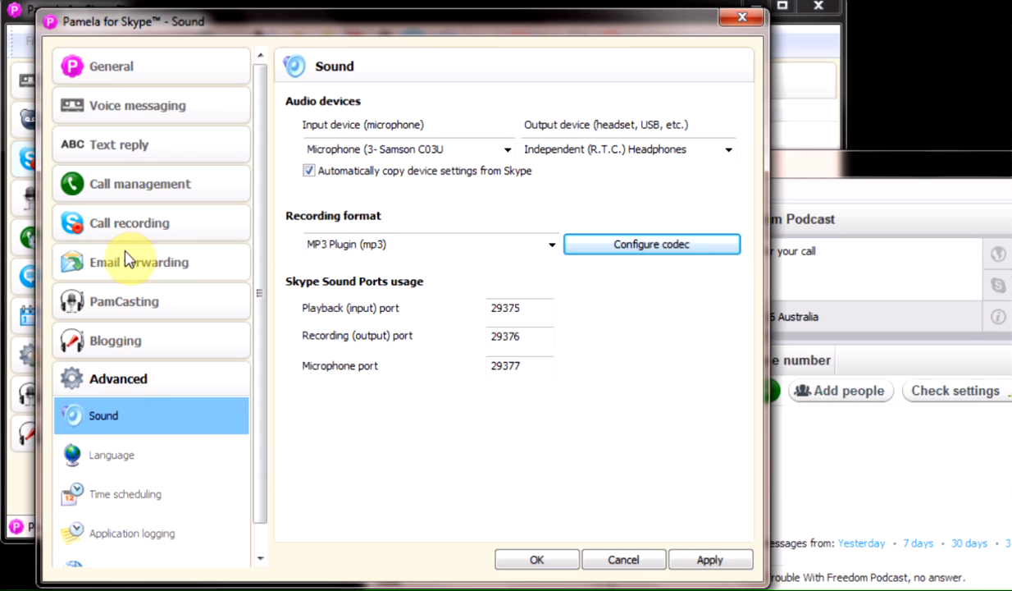
Apply the options from the General page and close the Options window.
{"action": "left_click", "coordinate": [128, 68]}
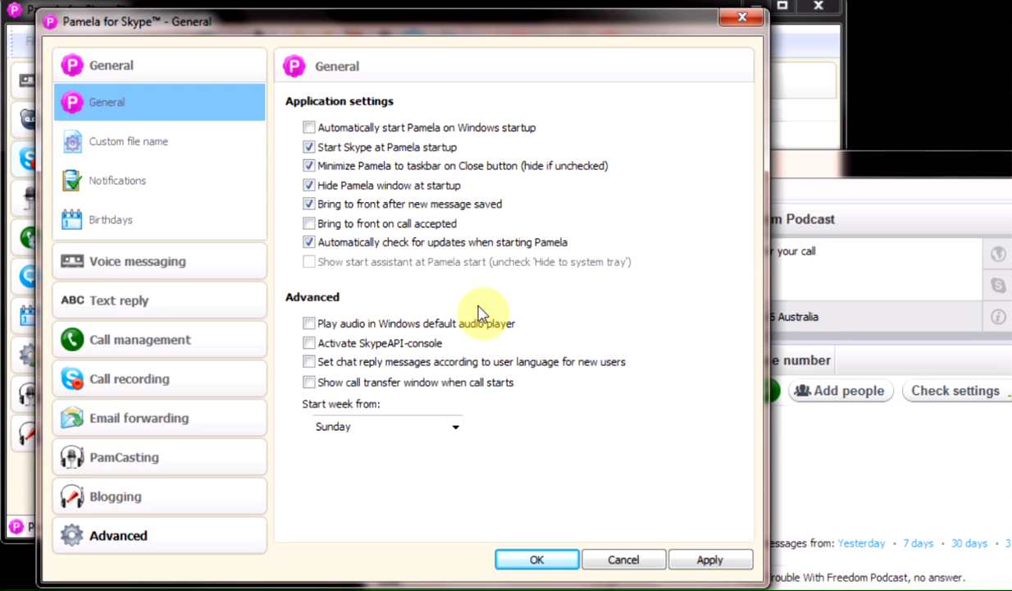
{"action": "left_click", "coordinate": [714, 564]}
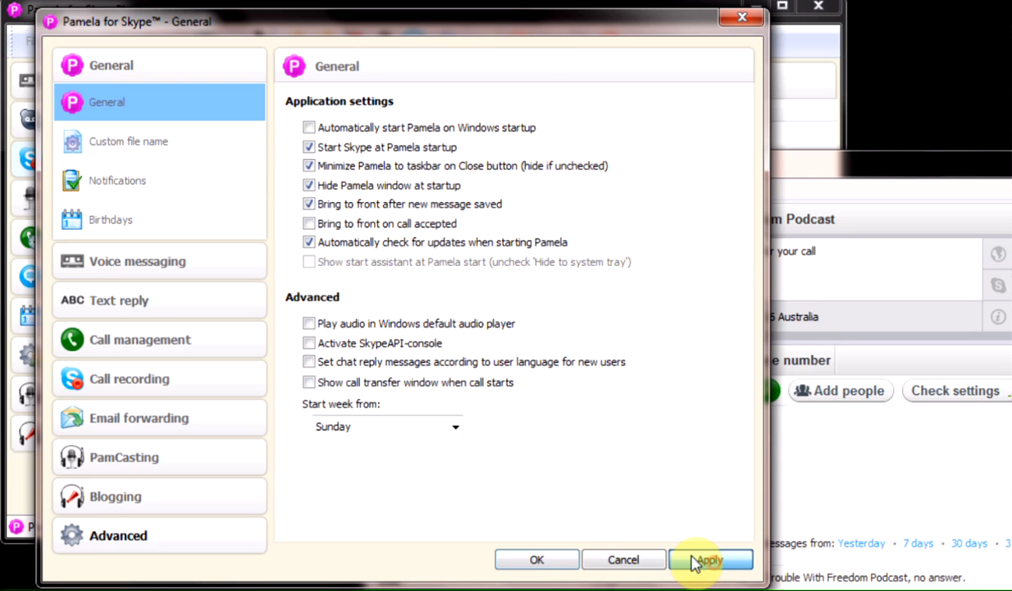
{"action": "left_click", "coordinate": [533, 564]}
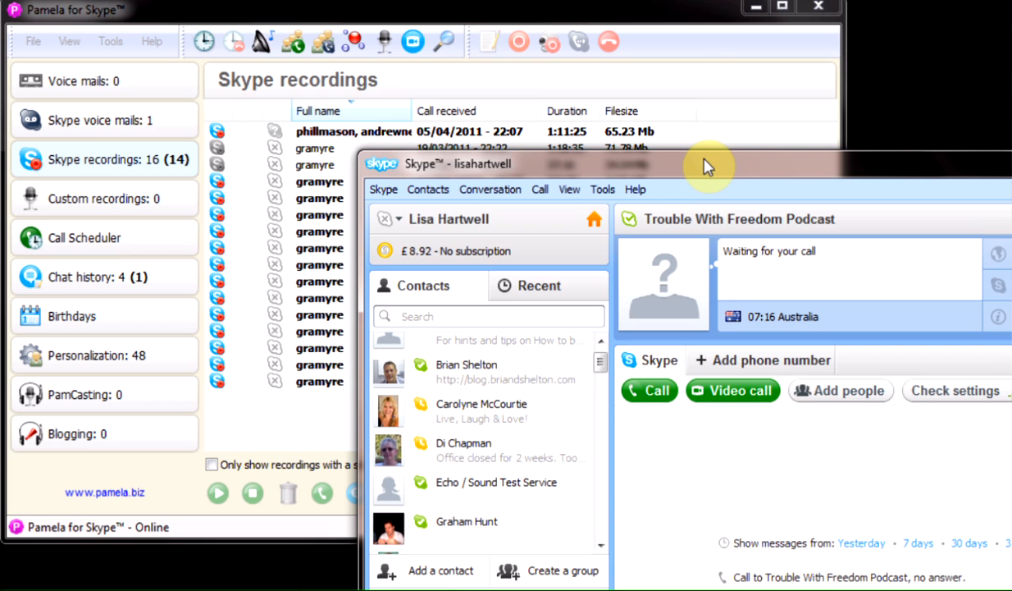
Call the Echo / Sound Test Service and watch Pamela record it as a 14-second recording.
{"action": "left_click", "coordinate": [485, 484]}
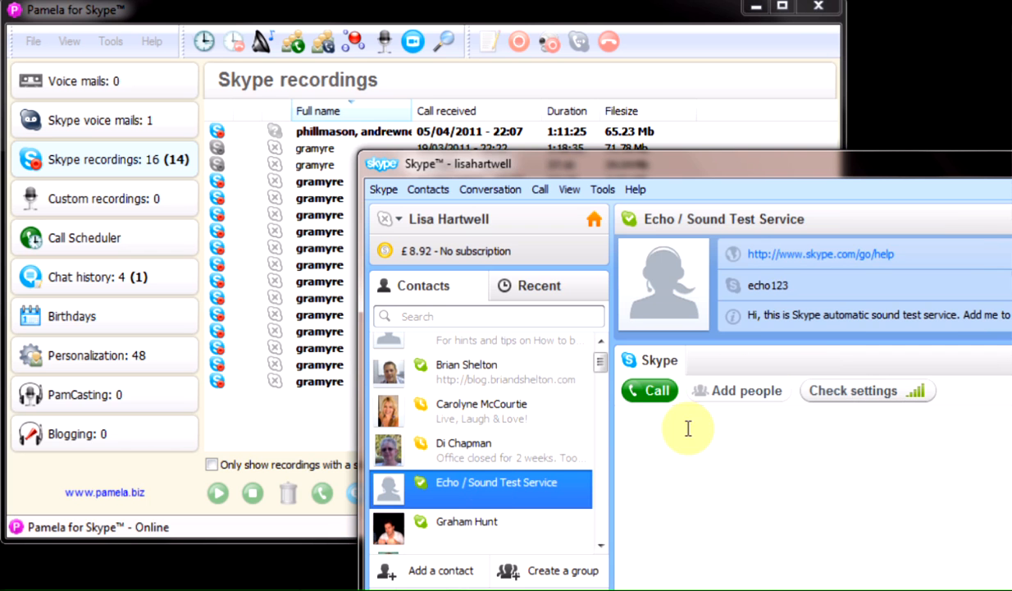
{"action": "left_click", "coordinate": [654, 391]}
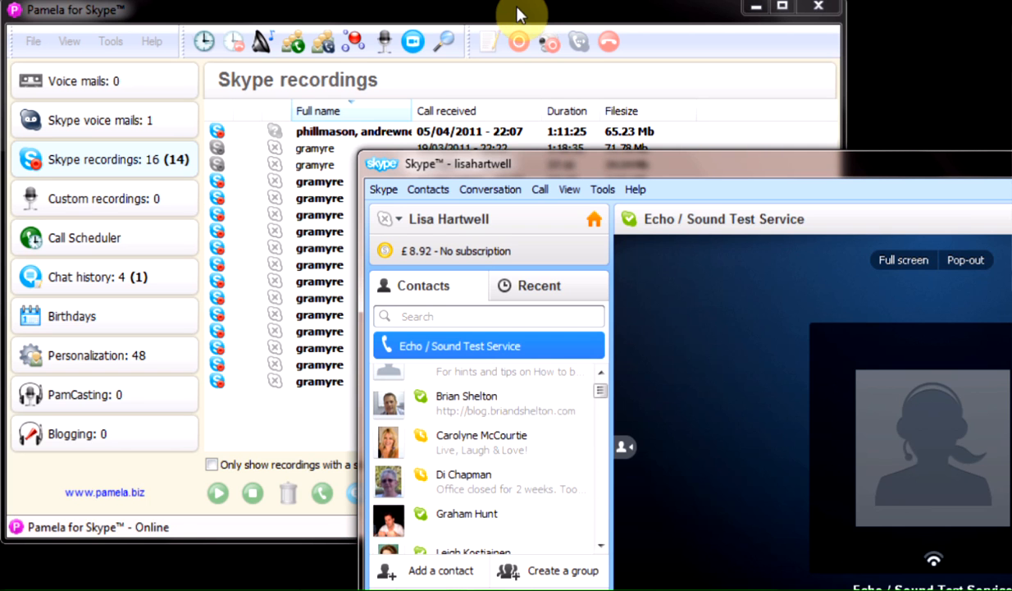
{"action": "left_click", "coordinate": [518, 15]}
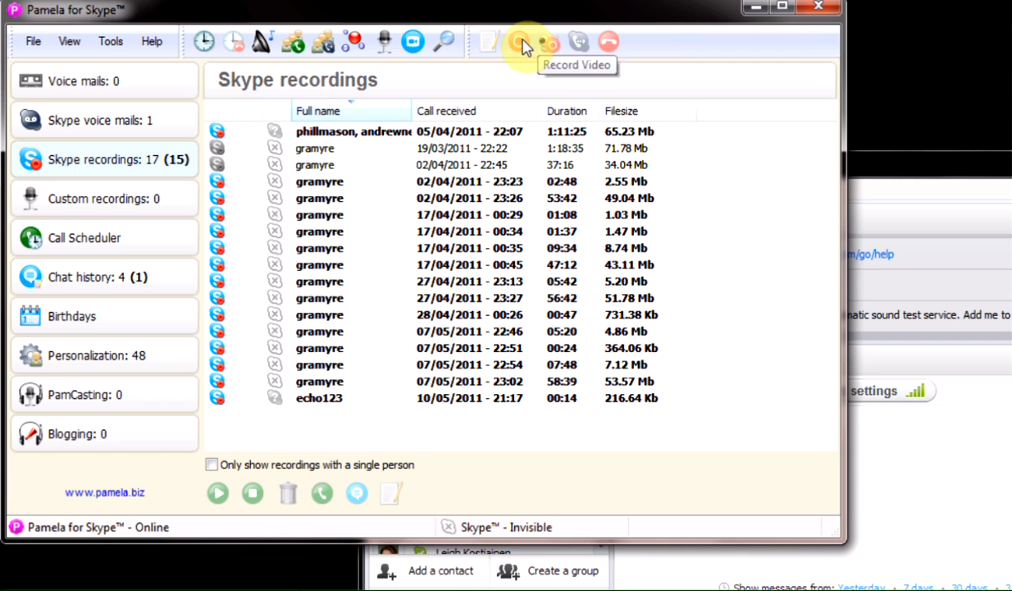
Call Echo again, then stop and restart Pamela's recording, producing 00:11 and 00:05 echo123 files.
{"action": "left_click", "coordinate": [654, 543]}
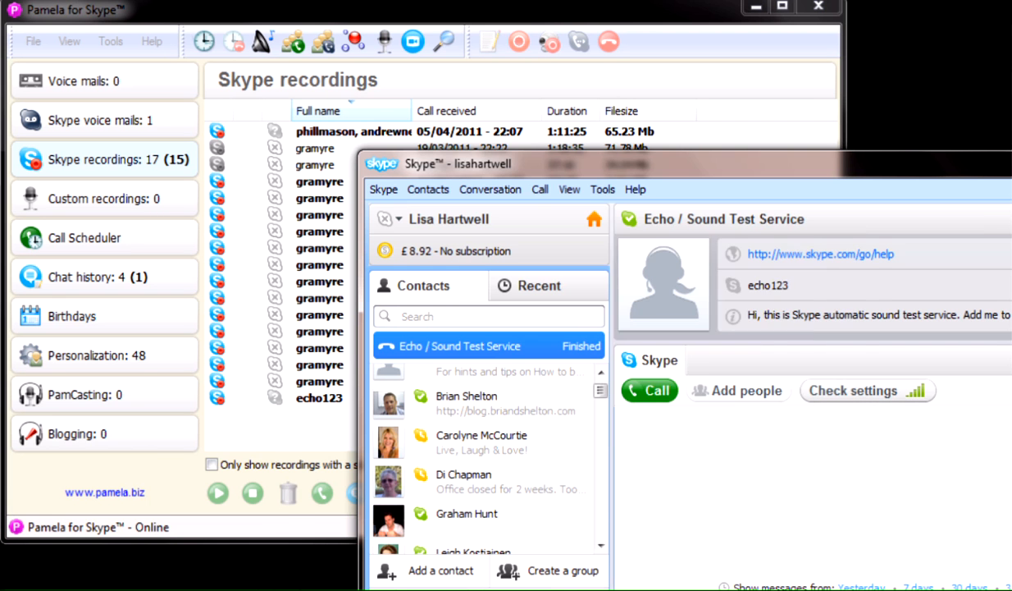
{"action": "left_click", "coordinate": [644, 389]}
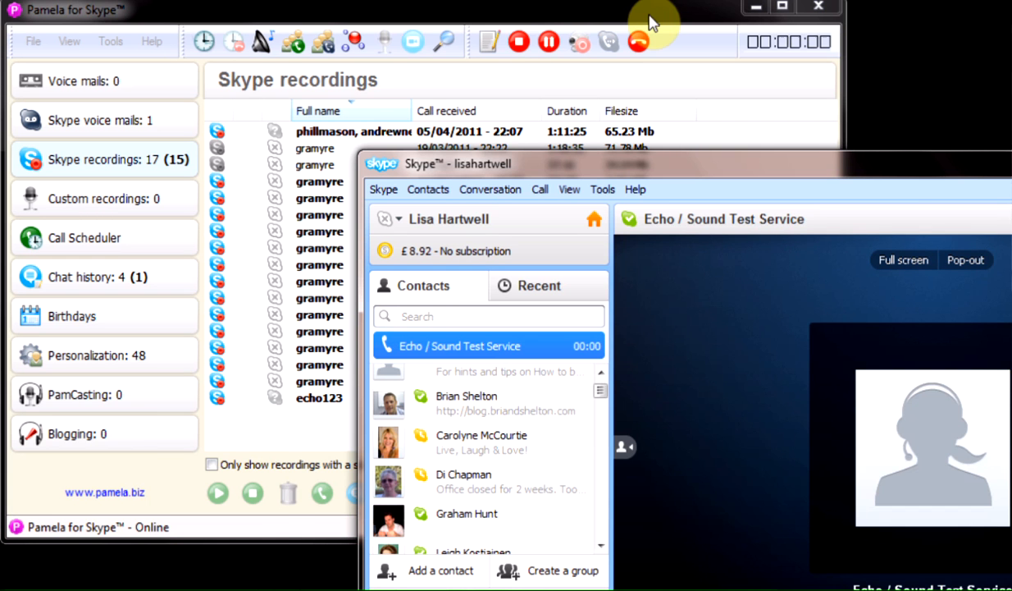
{"action": "left_click", "coordinate": [661, 32]}
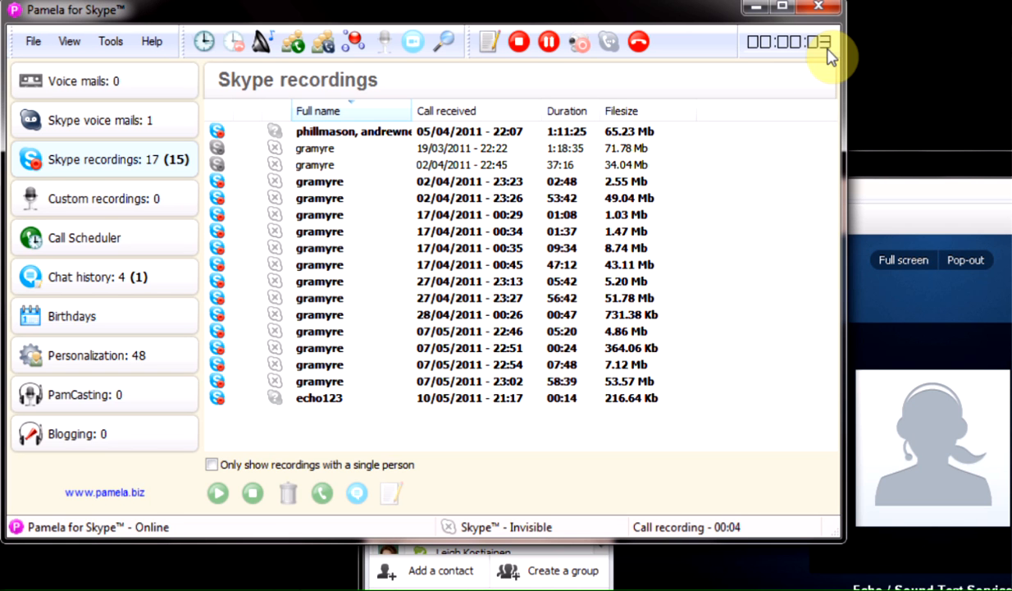
{"action": "left_click", "coordinate": [516, 42]}
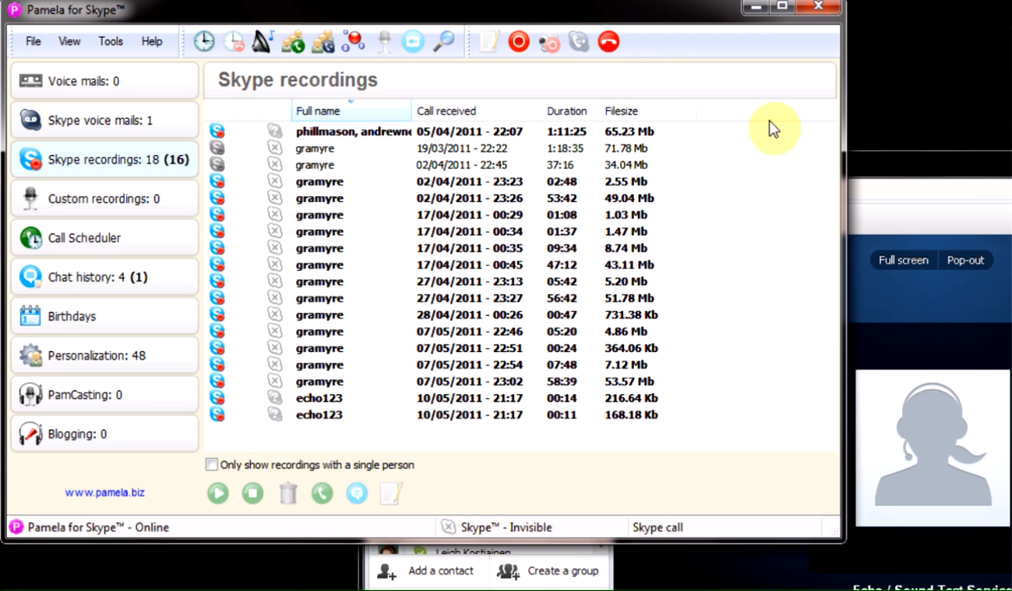
{"action": "left_click", "coordinate": [519, 41]}
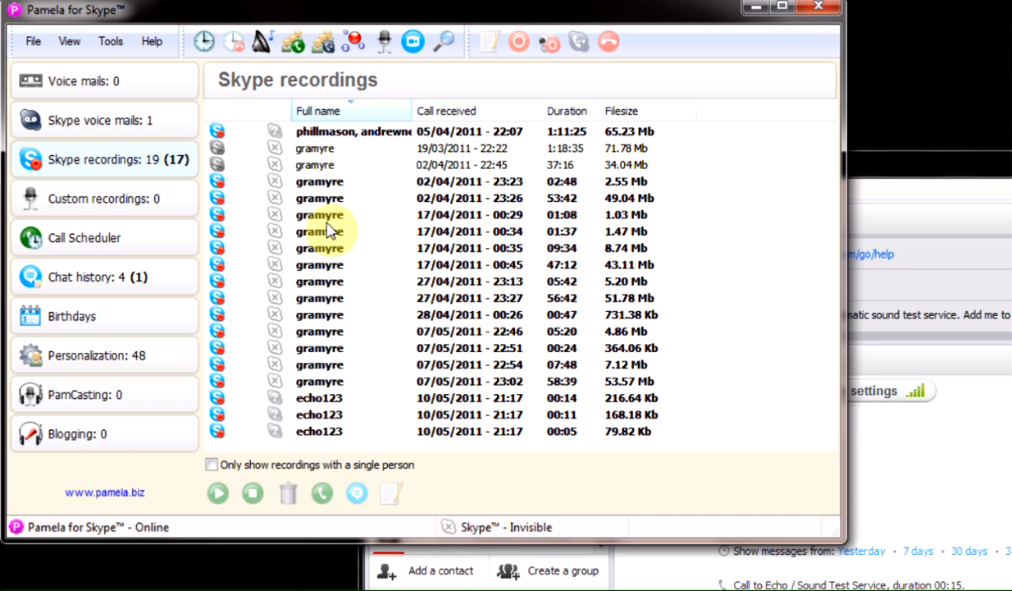
Delete the 5-second echo123 recording from the Skype recordings list and confirm.
{"action": "left_click", "coordinate": [316, 432]}
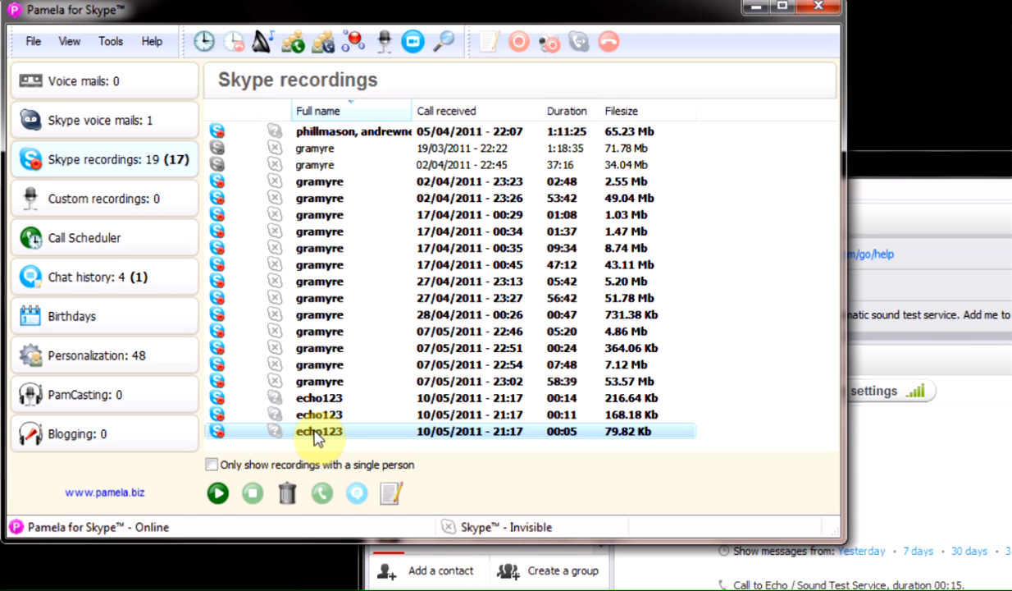
{"action": "left_click", "coordinate": [289, 496]}
{"action": "left_click", "coordinate": [684, 451]}
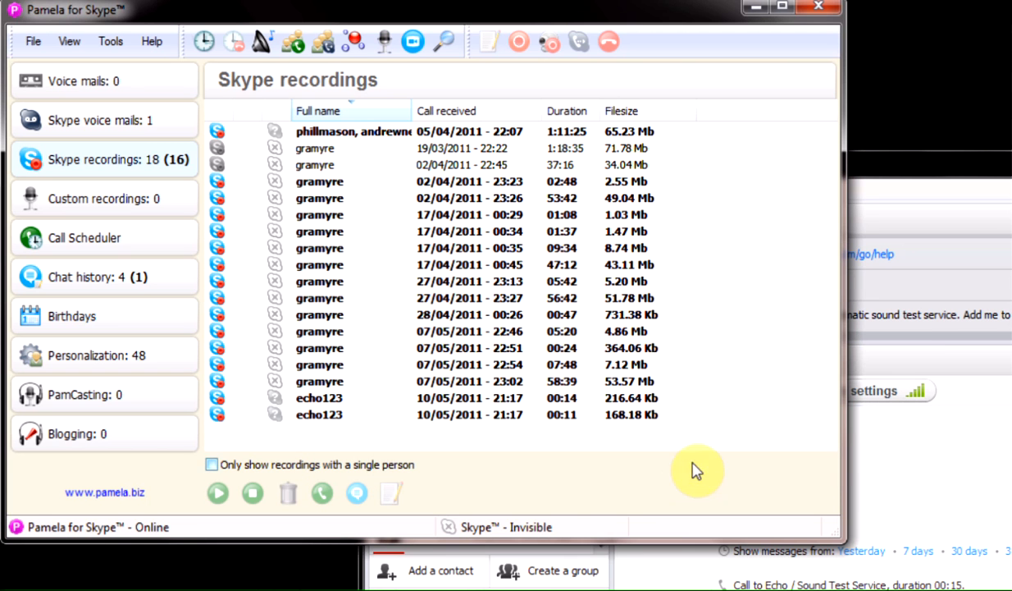